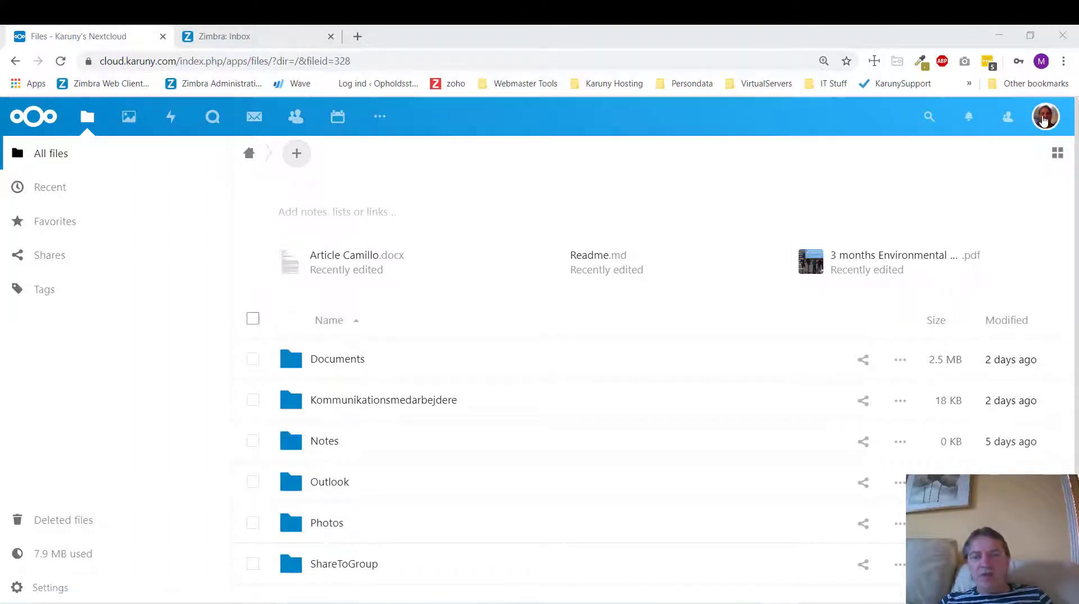
- Go to the Users admin page listing the existing account and its Kar and Karuny groups
click(1043, 118)
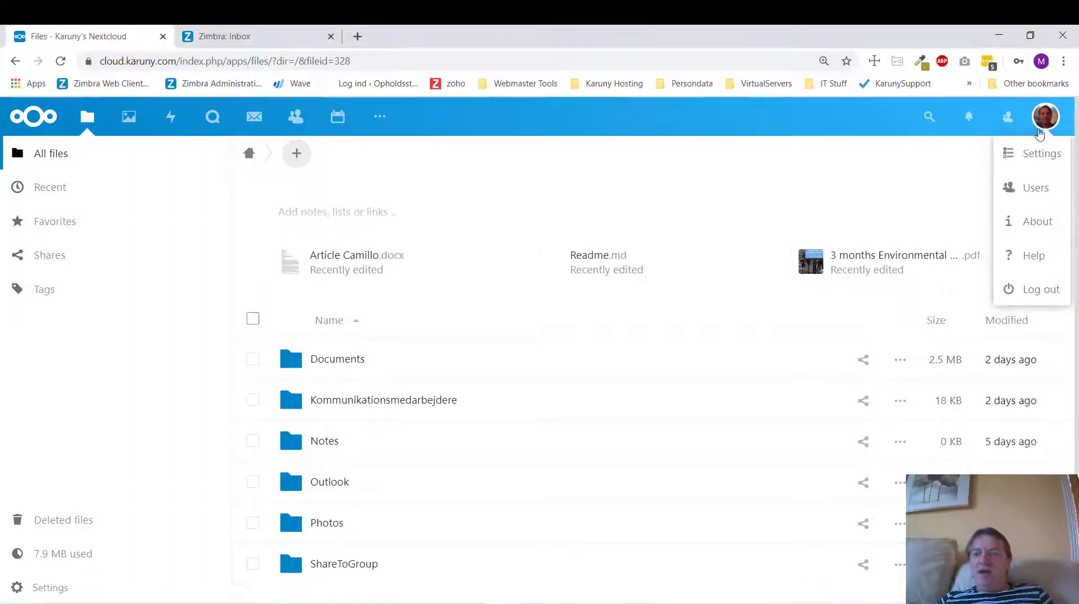
click(1035, 188)
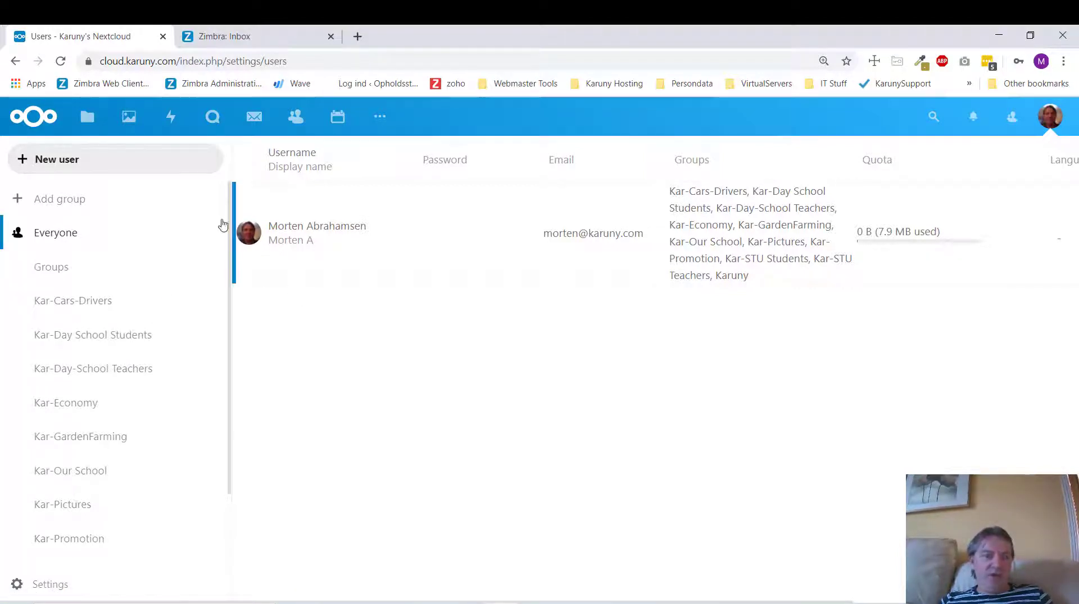
- Start a new user named Headmaster with a blank password and the administration e-mail address
click(55, 161)
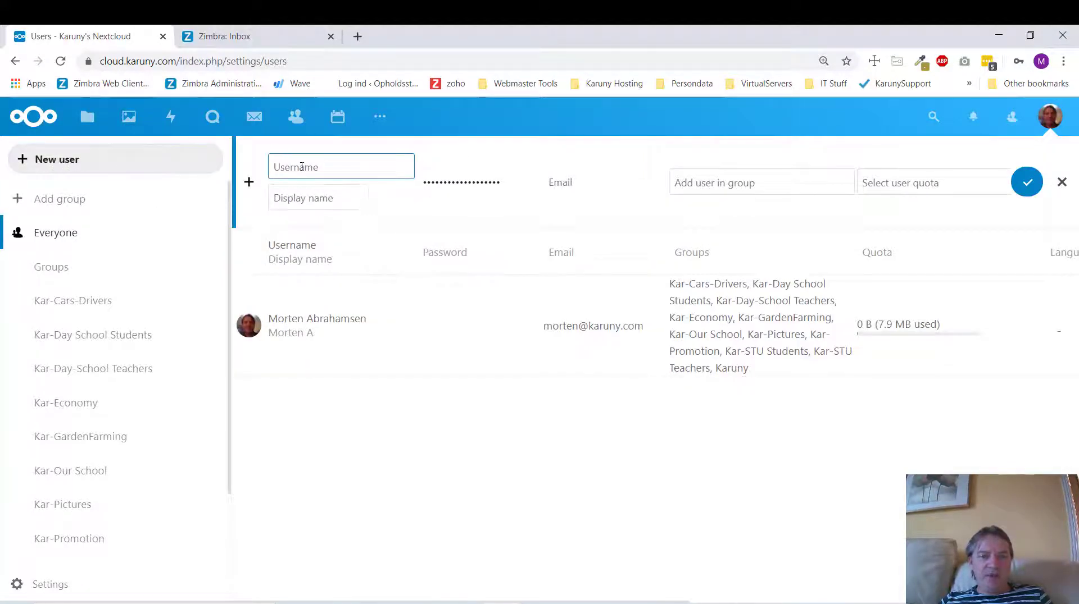
text(Headmaster)
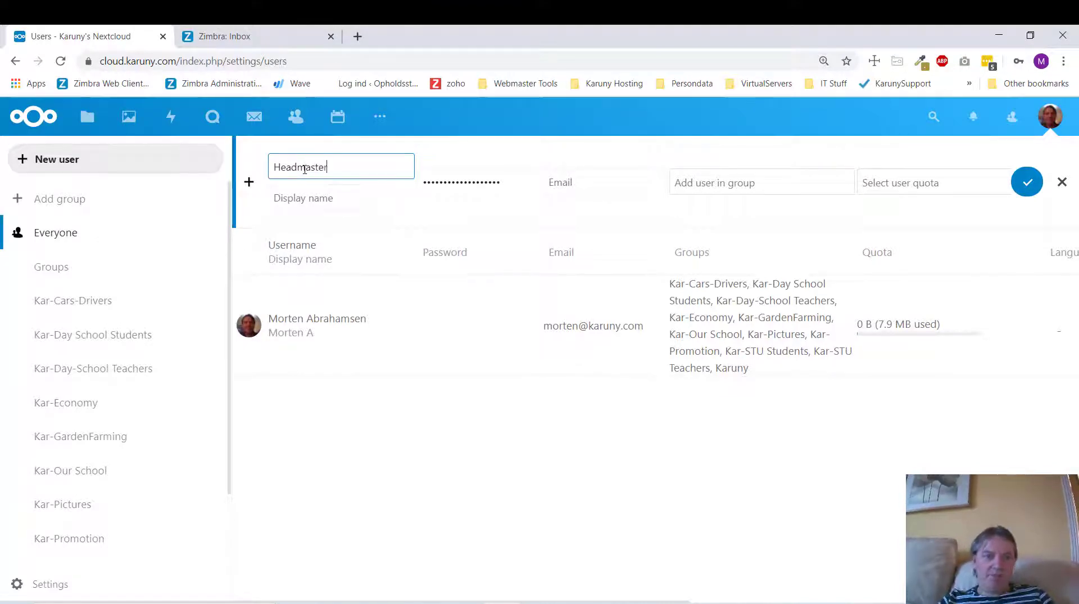
click(329, 196)
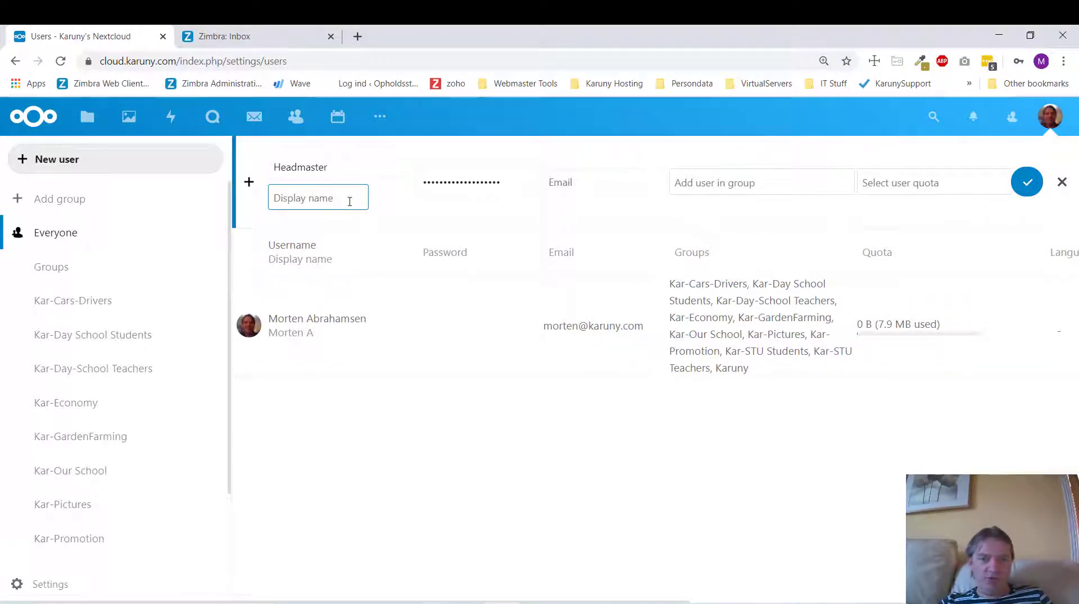
click(509, 183)
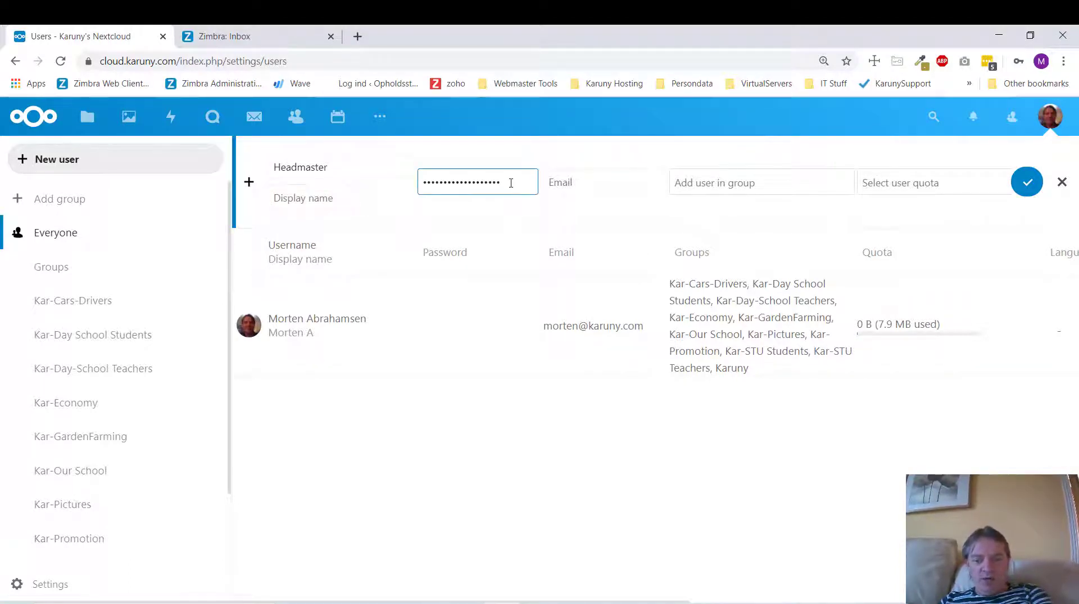
key(ctrl+a)
key(BackSpace)
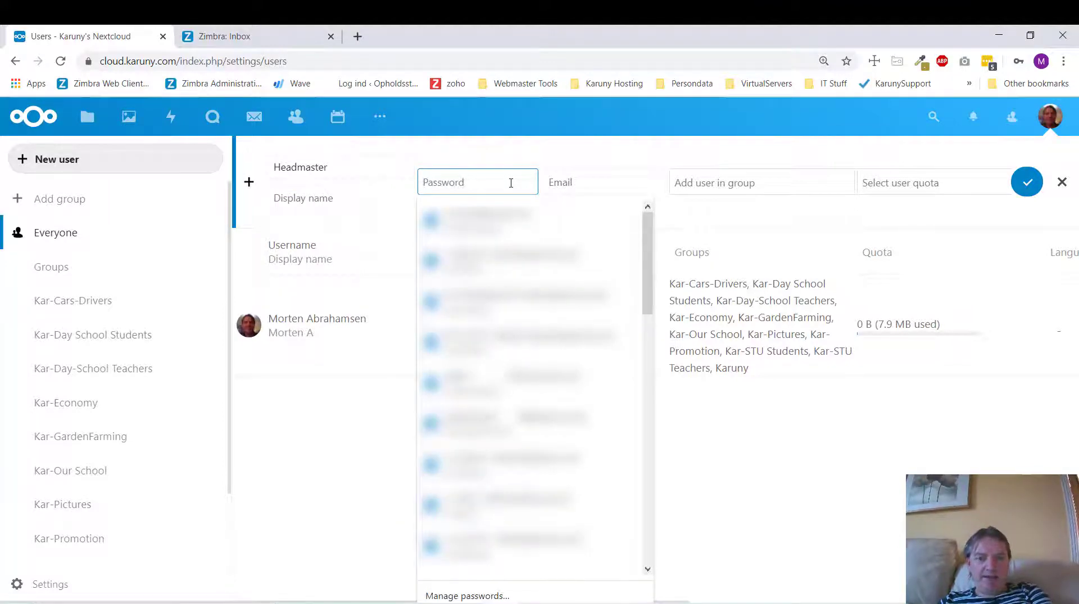
click(554, 162)
click(571, 181)
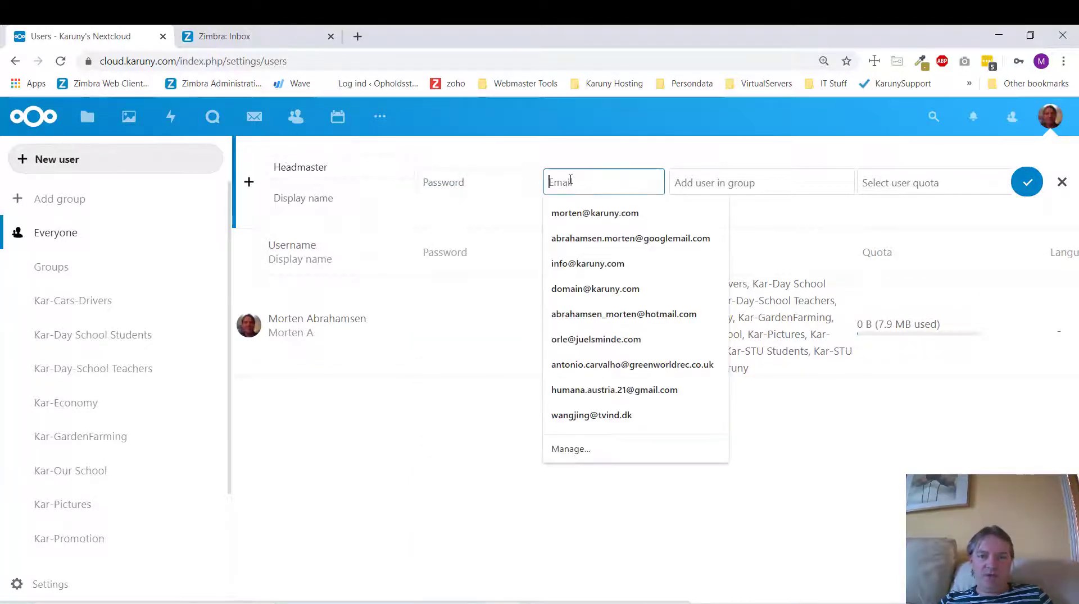
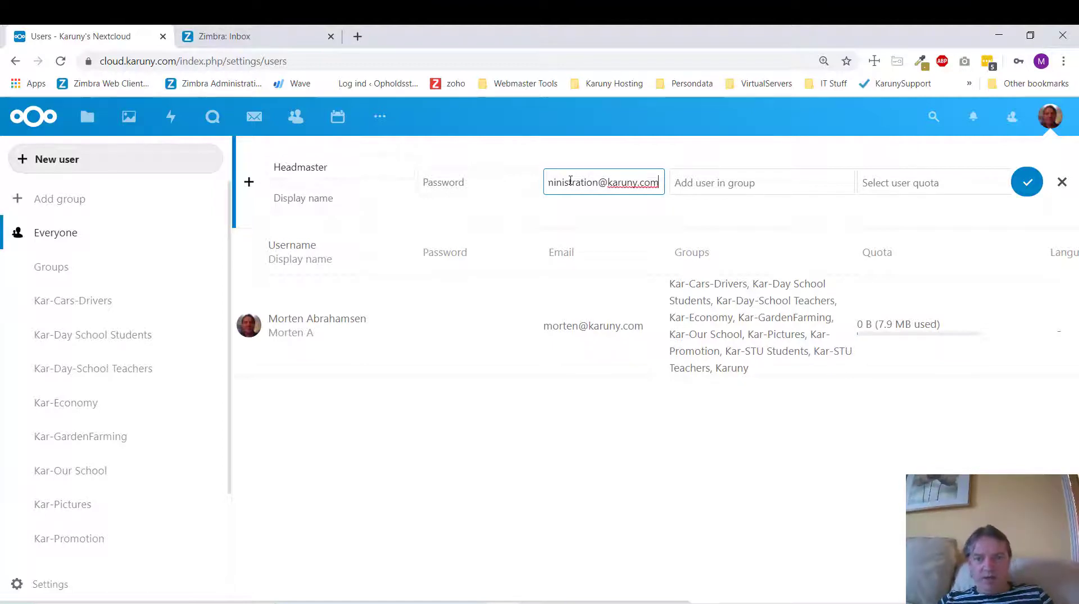
- Put Headmaster in the groups Kar-Cars-Drivers, Kar-Economy, Kar-Pictures and Kar-Promotion
click(728, 187)
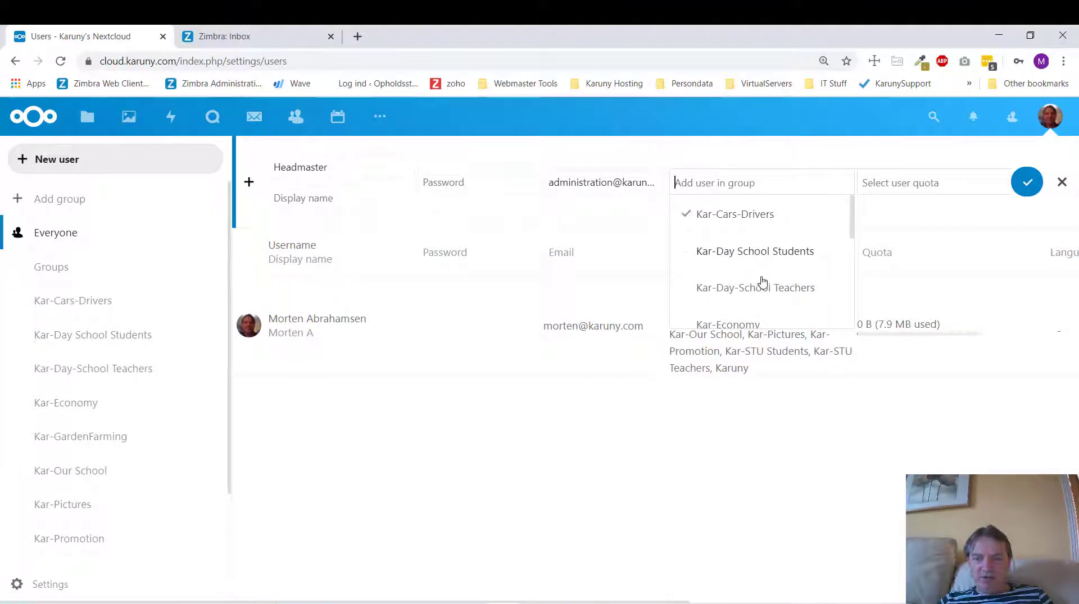
scroll(759, 287, down, 2)
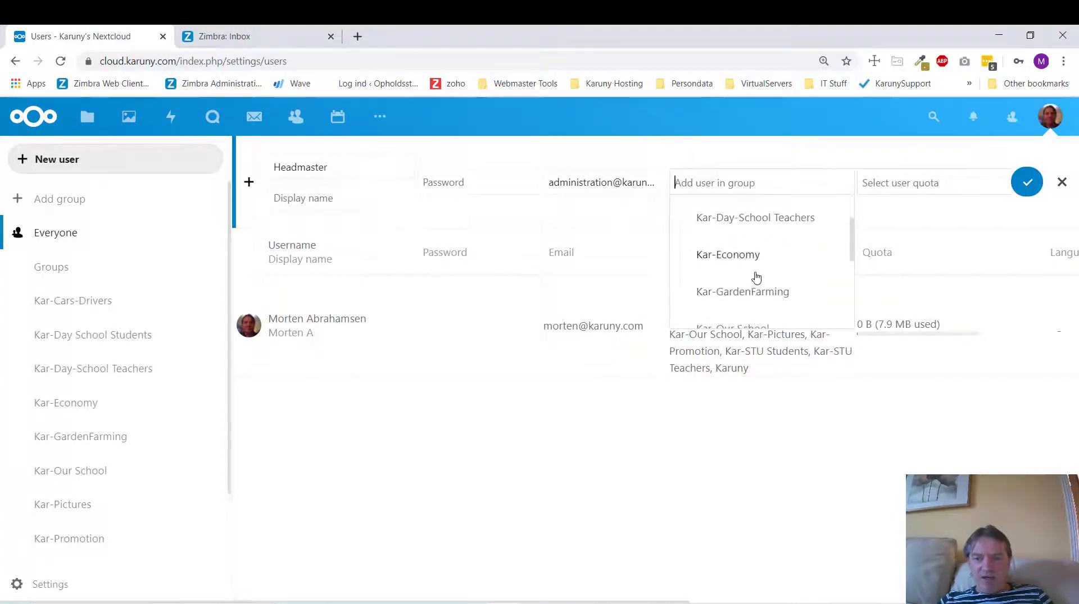
click(740, 263)
scroll(752, 297, down, 2)
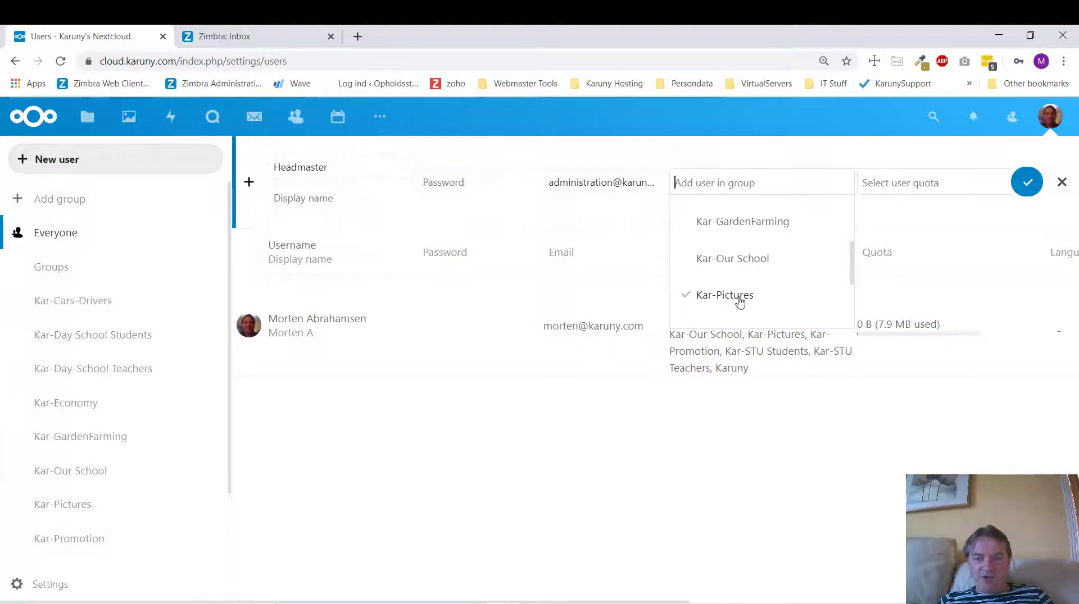
click(739, 298)
scroll(738, 292, down, 2)
click(736, 270)
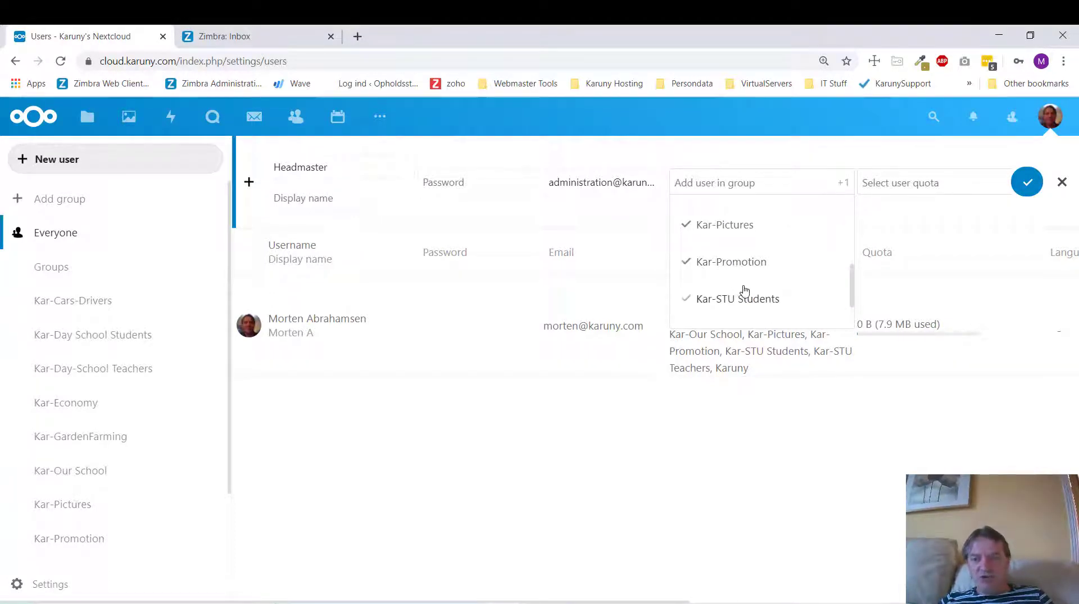
scroll(744, 290, up, 4)
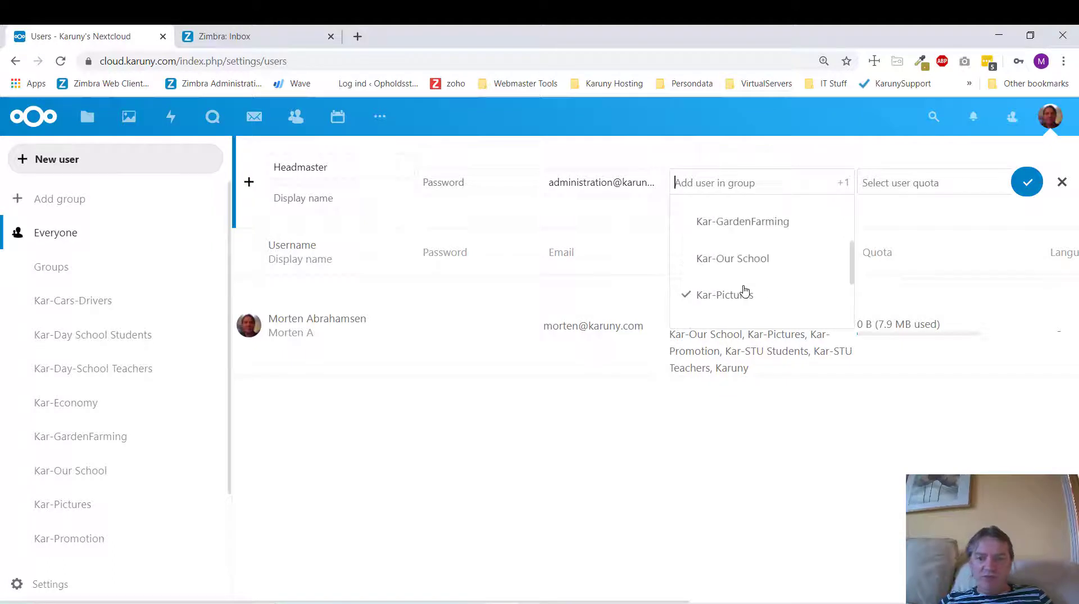
click(798, 471)
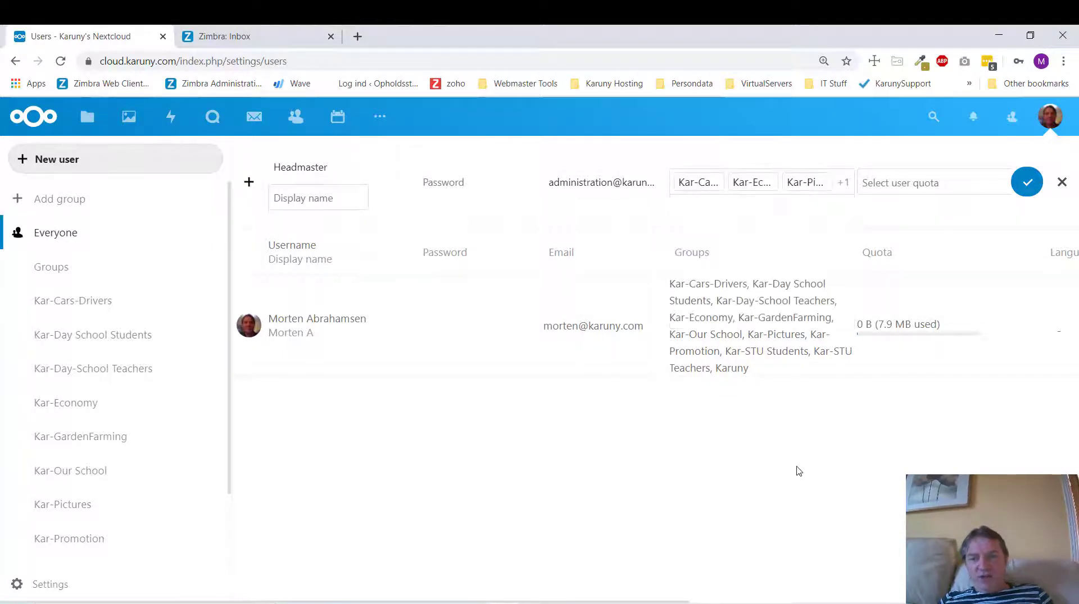
- Leave the quota unchanged at Unlimited and create the Headmaster account
click(934, 188)
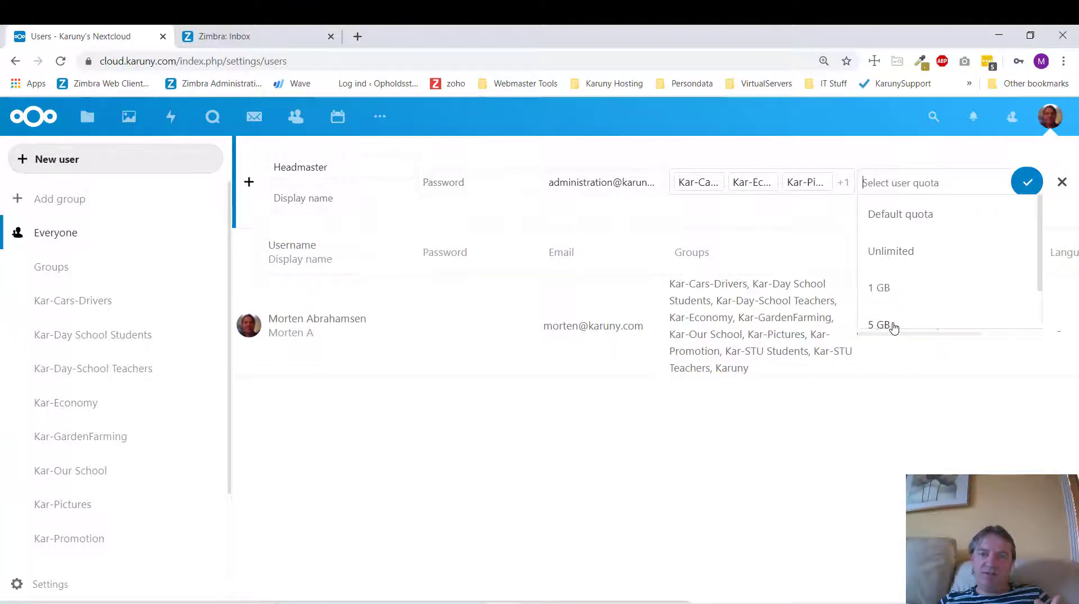
click(879, 472)
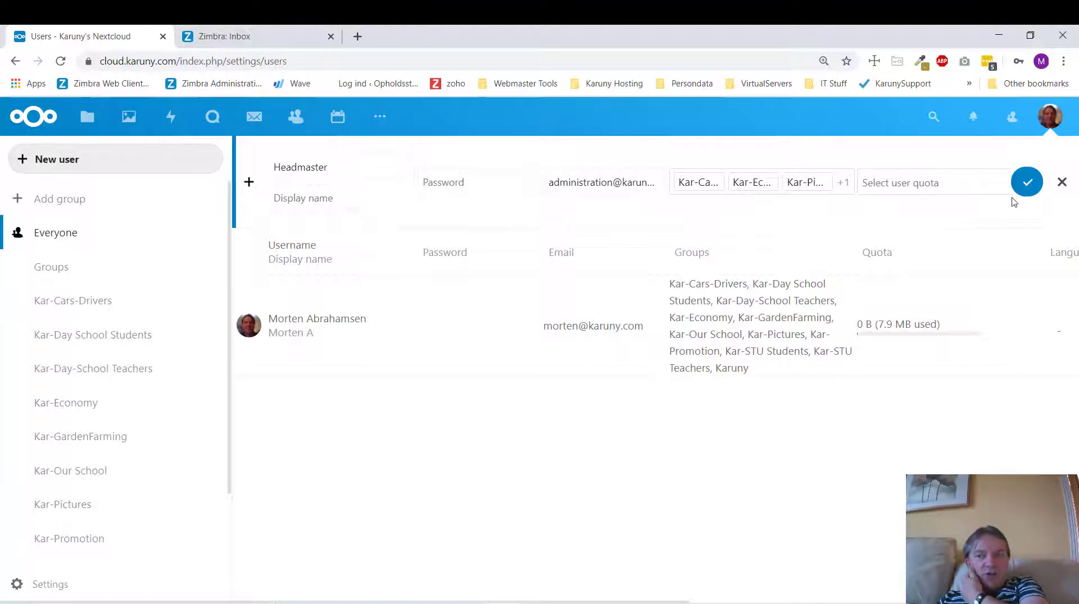
click(1027, 185)
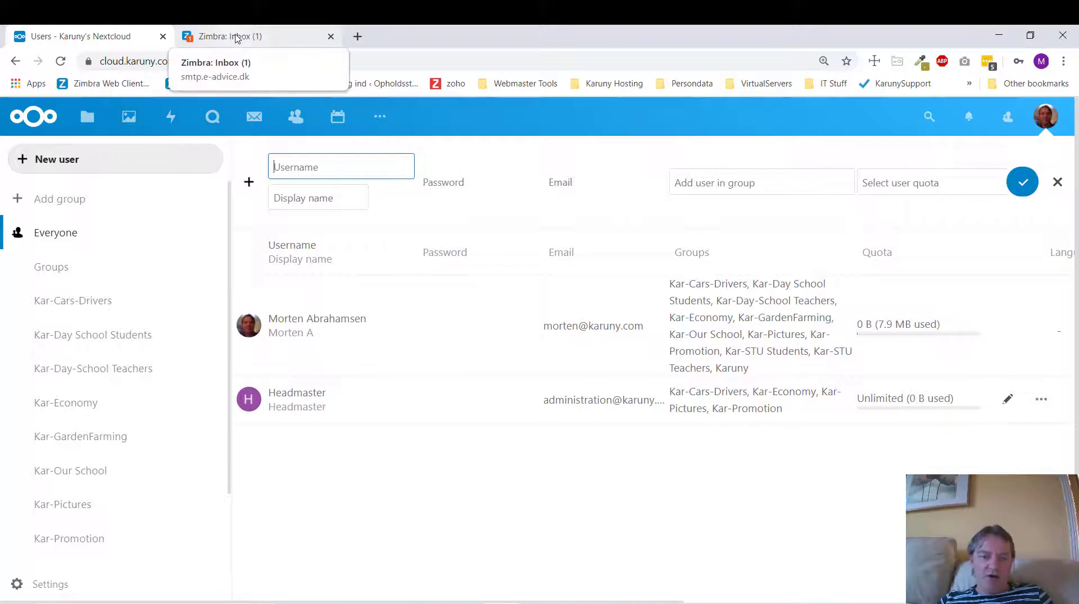
- In Zimbra, read the Nextcloud account-created email for Headmaster with the Chat panel closed
click(236, 38)
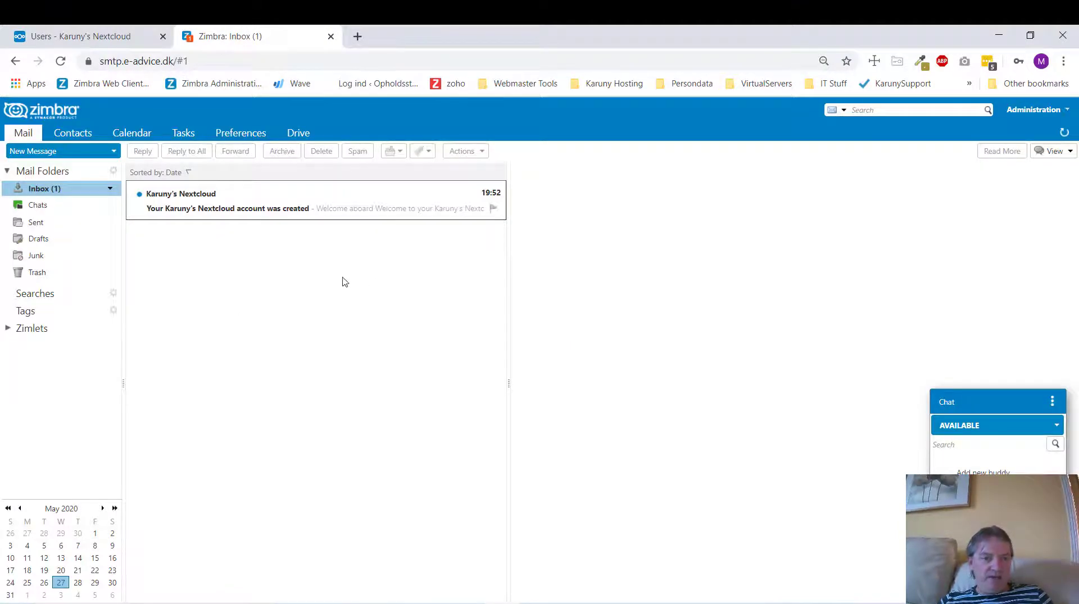
click(225, 213)
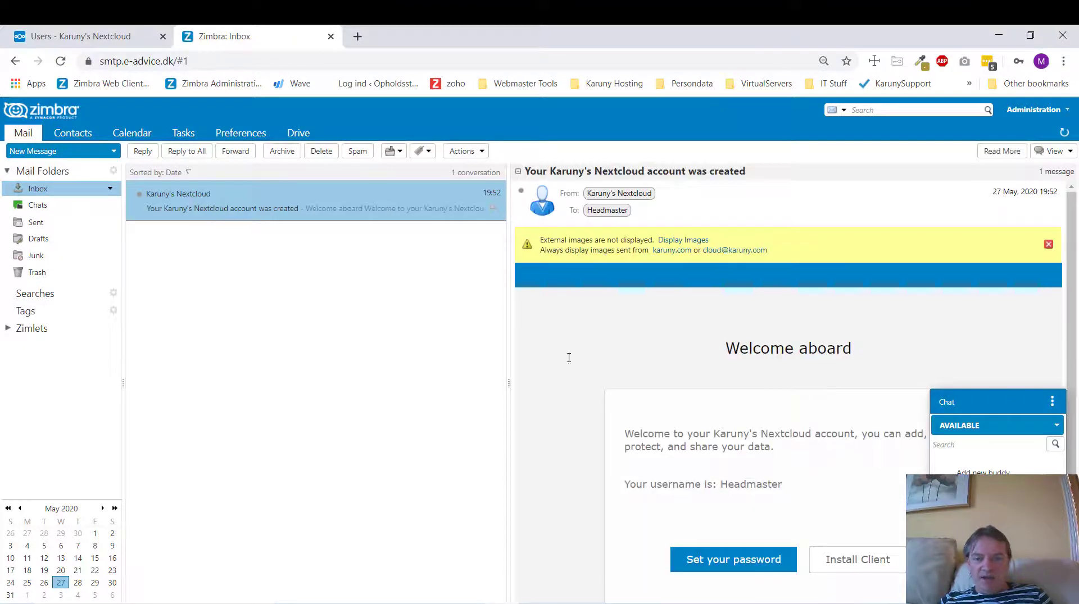
click(1052, 402)
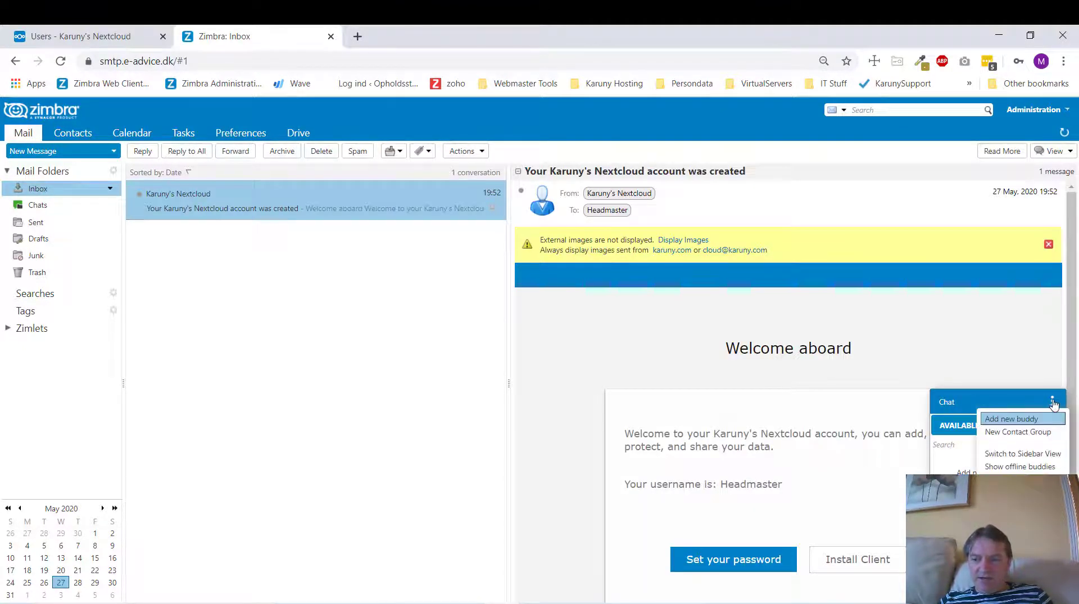
click(887, 419)
click(1049, 428)
click(1050, 428)
click(1051, 402)
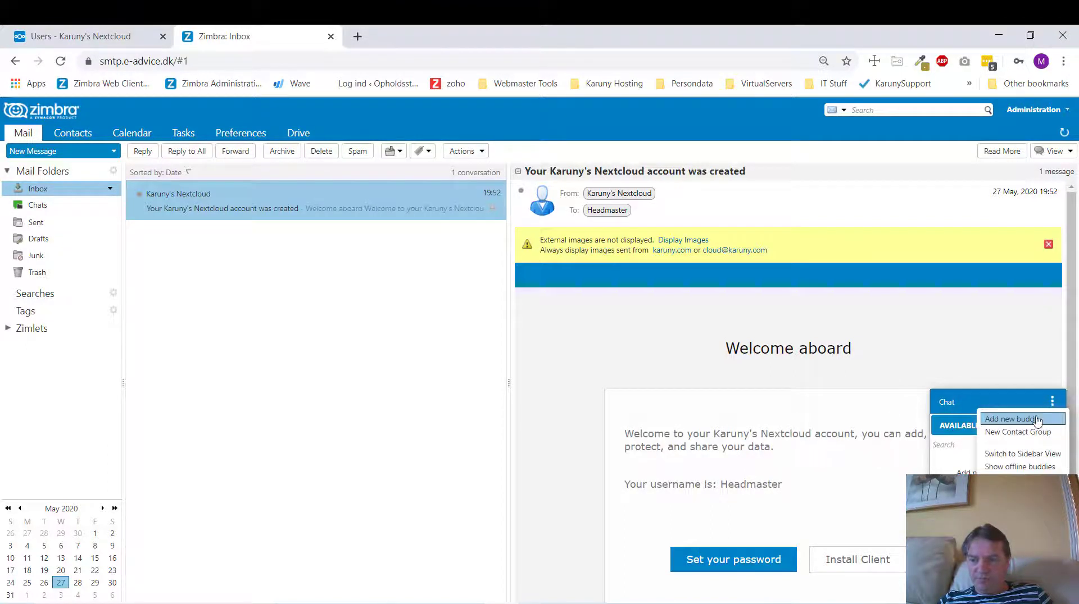
click(1010, 468)
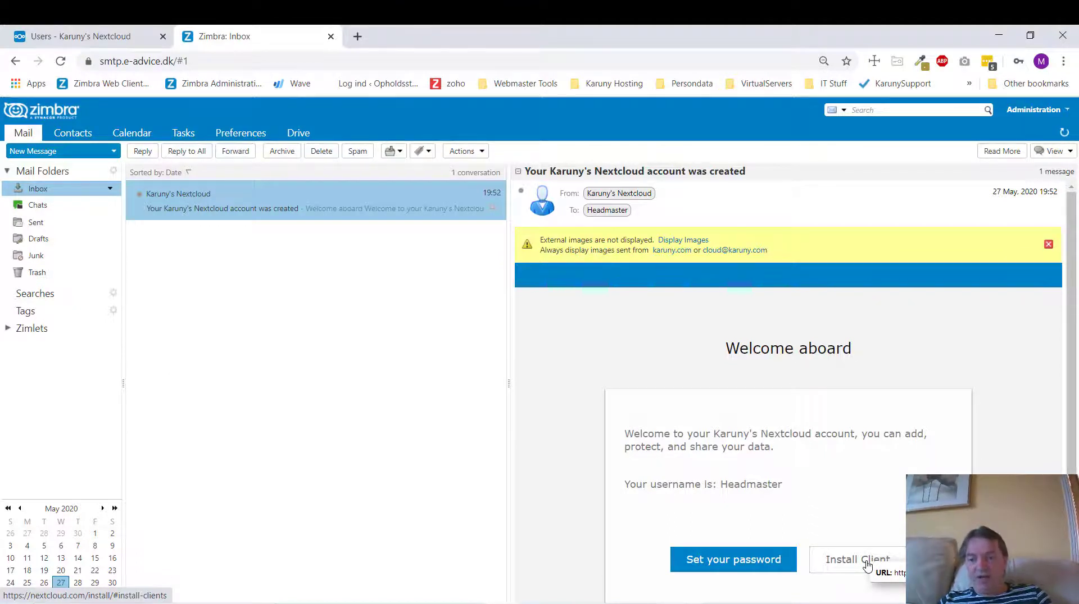
- From the email's link, set Headmaster's password, replacing the first one rejected as too common
click(718, 562)
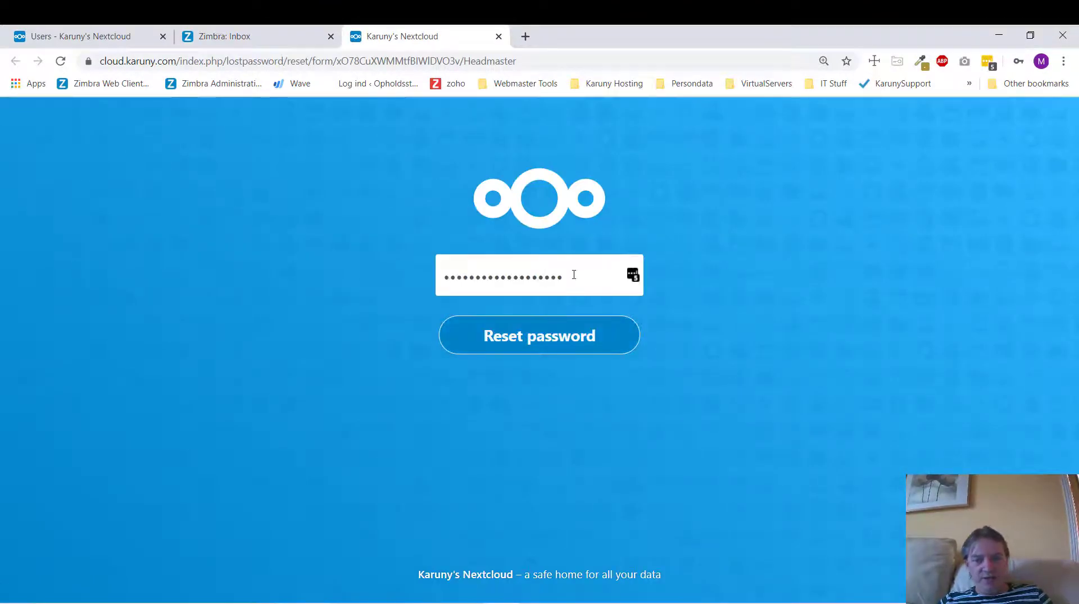
drag(574, 274, 428, 282)
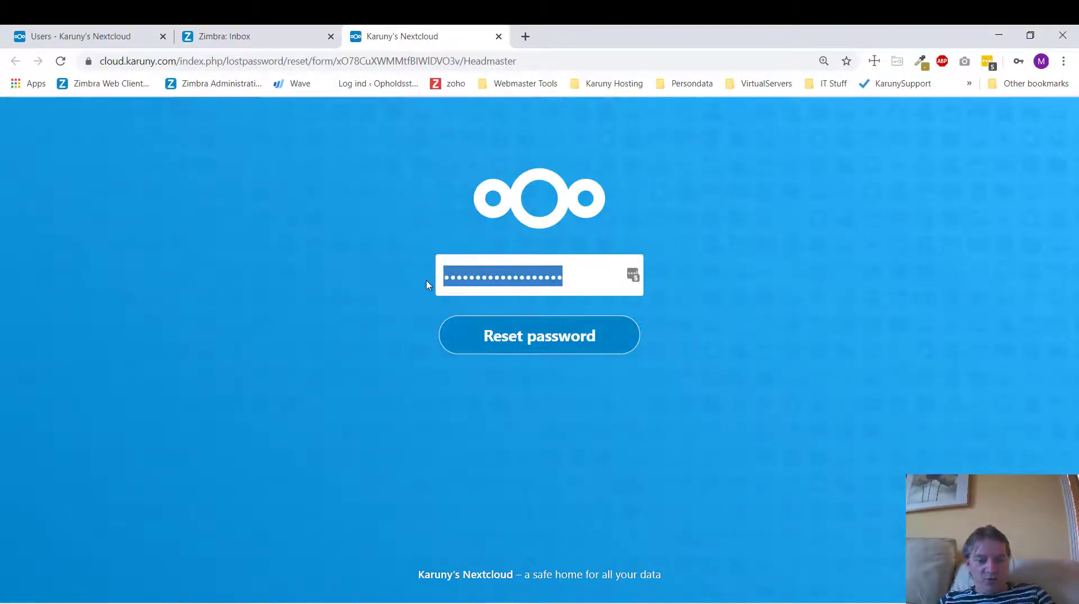
text(•••••••••)
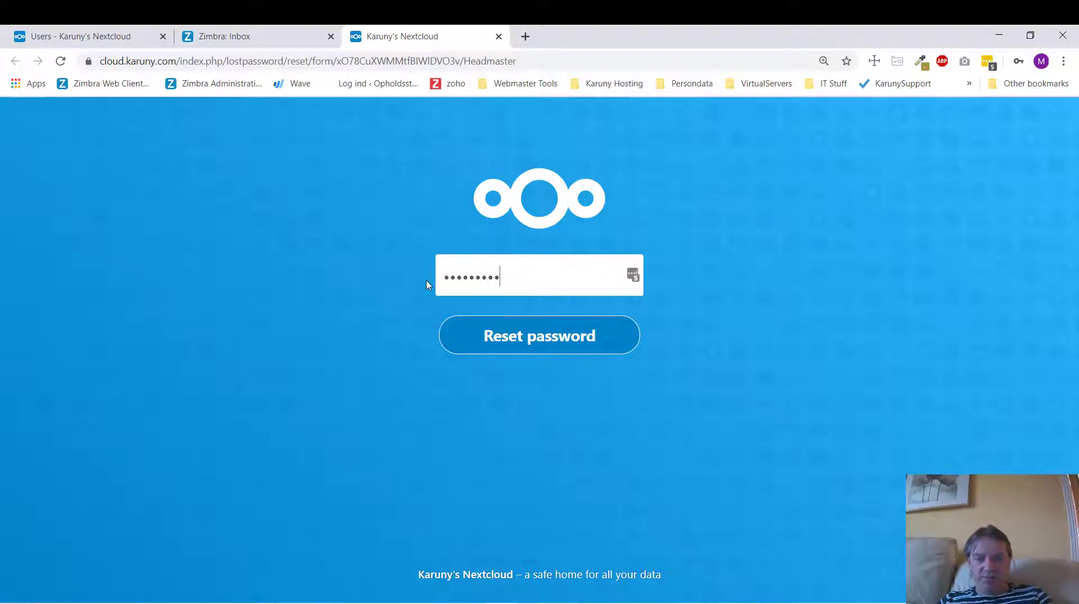
click(518, 336)
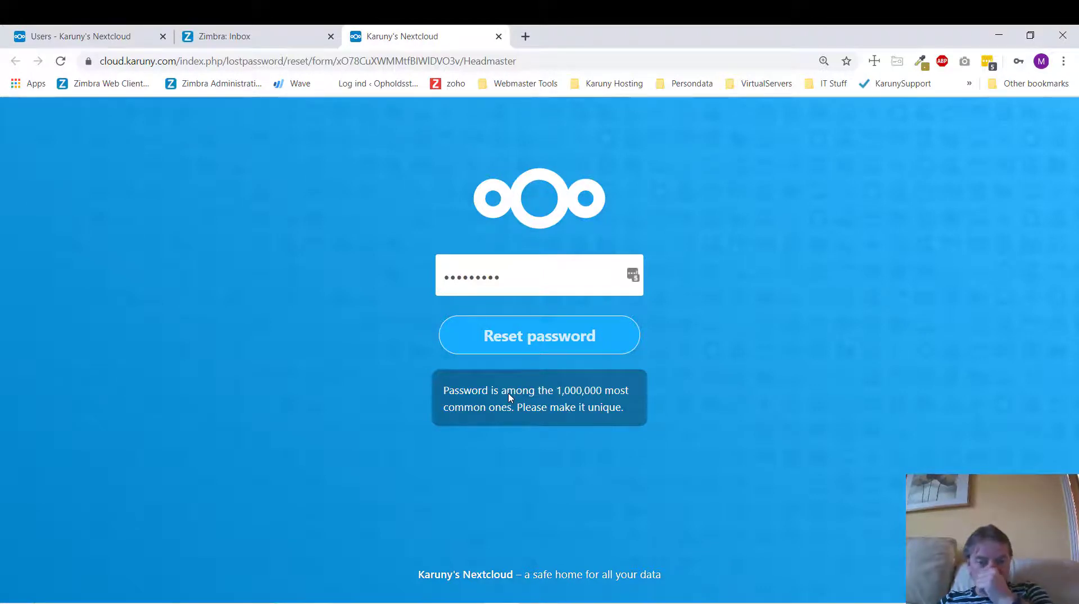
drag(535, 273, 405, 292)
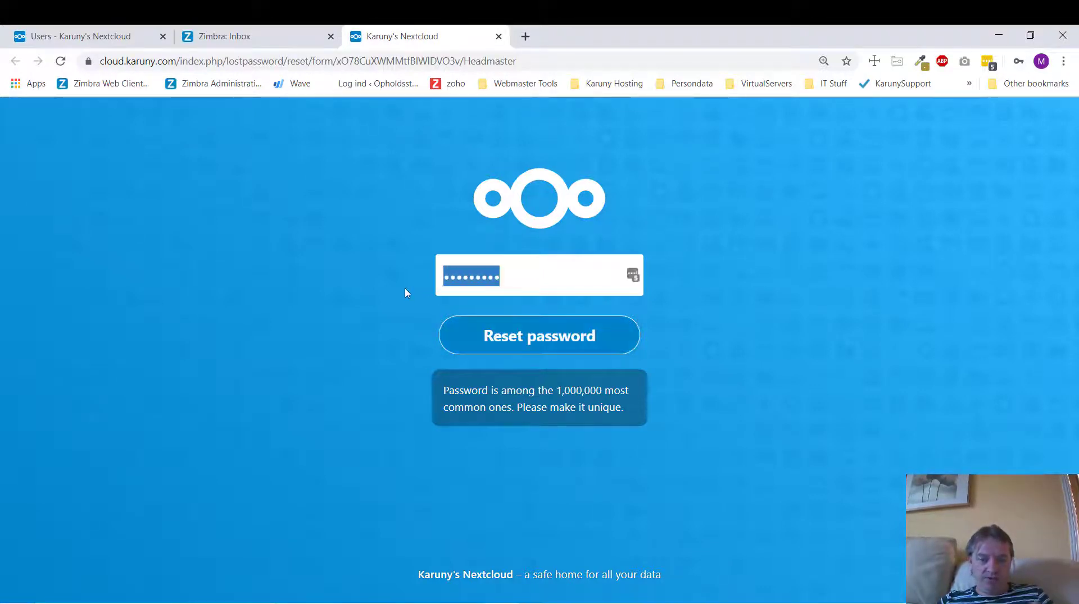
text(a•••••••)
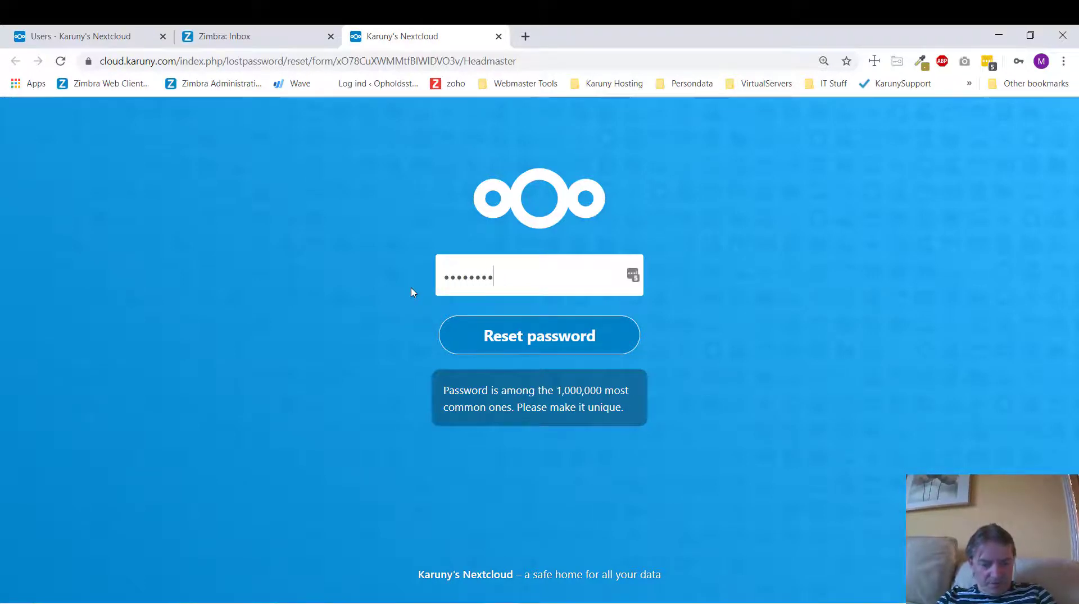
text(•••)
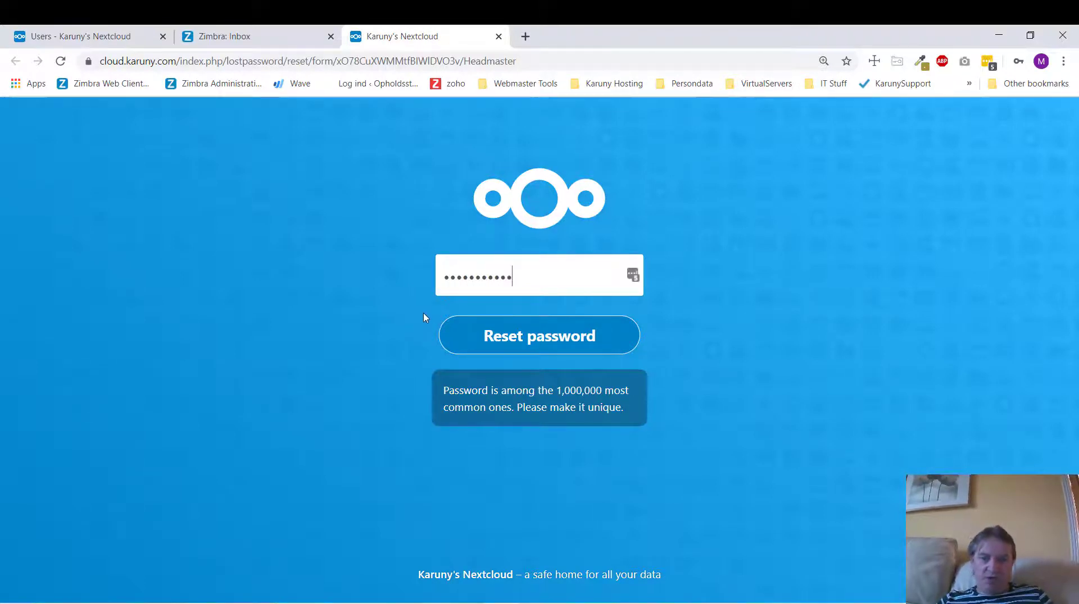
- Confirm the password reset and log in as headmaster with the new password
click(517, 337)
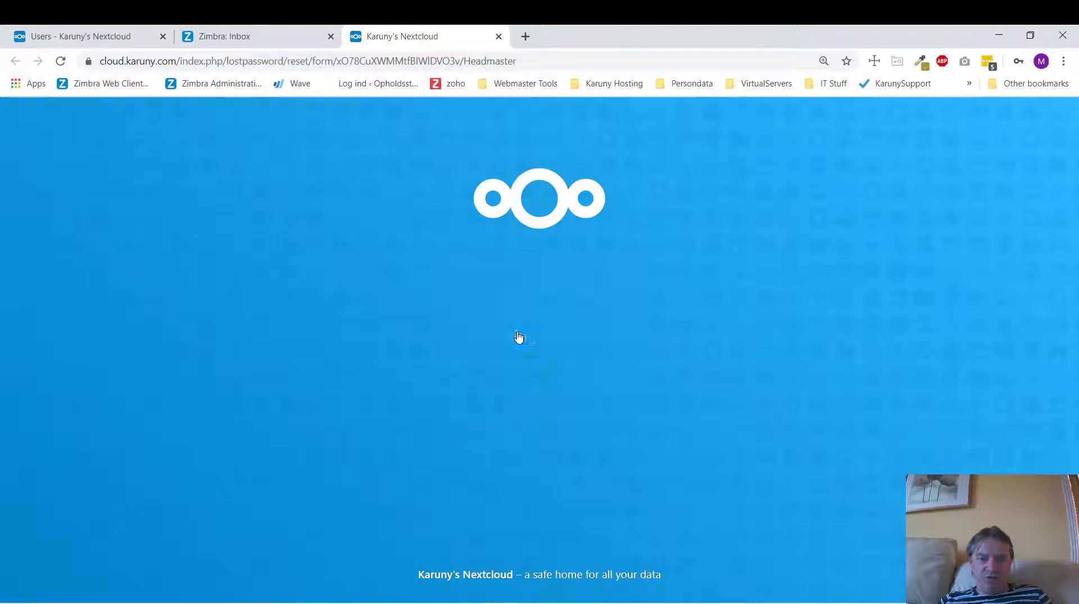
click(460, 276)
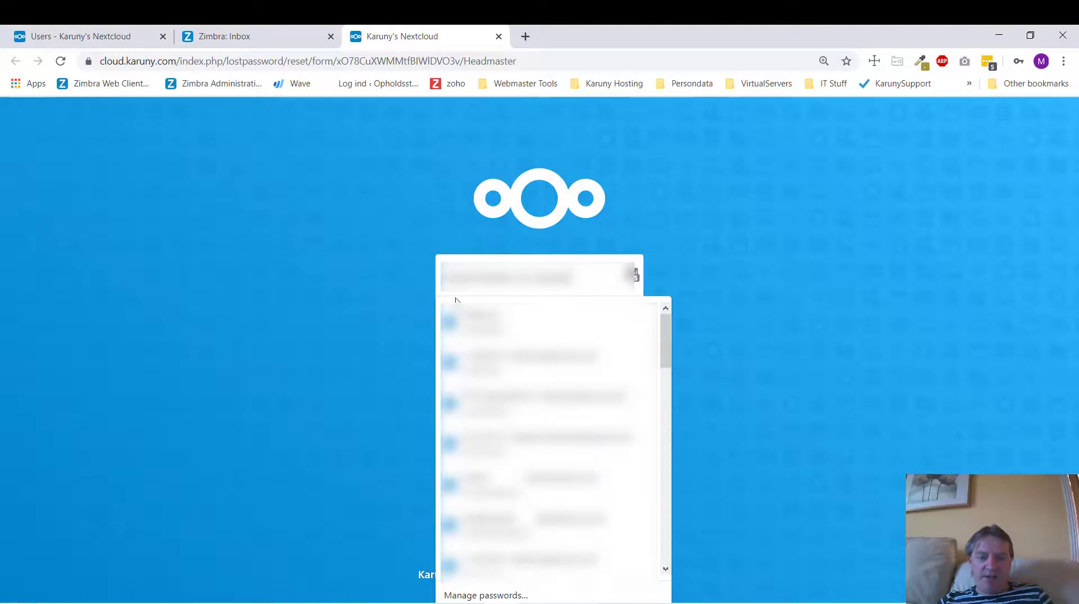
click(376, 286)
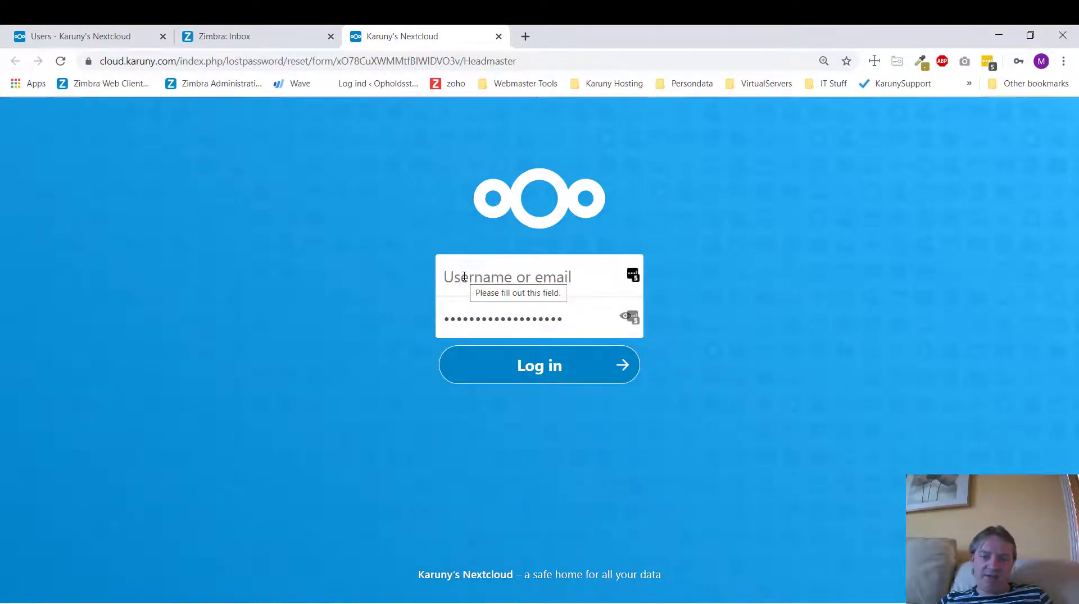
click(464, 277)
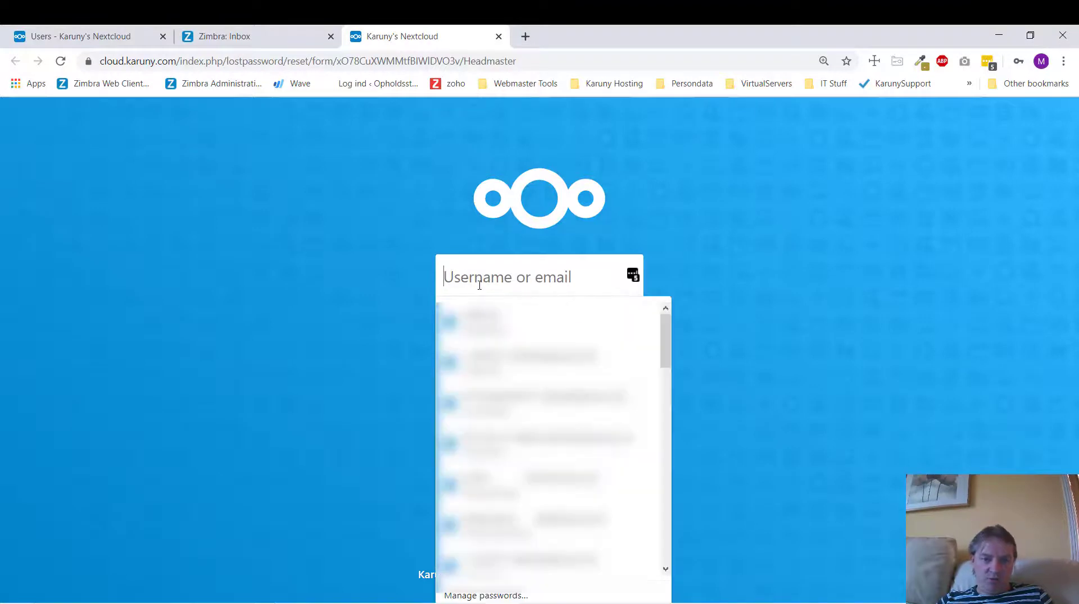
text(headmaster)
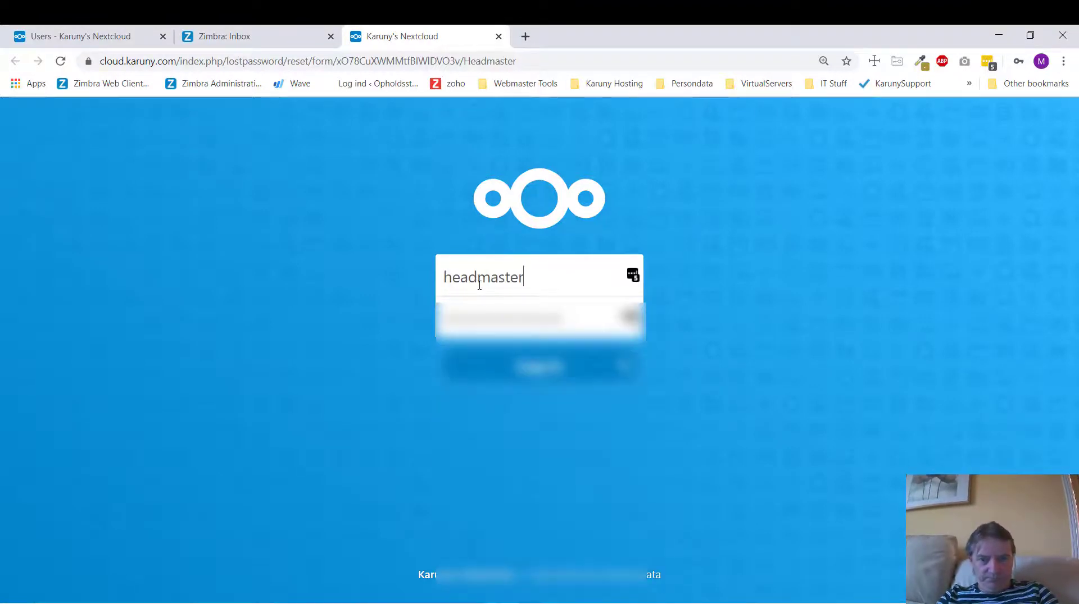
key(Down)
key(Tab)
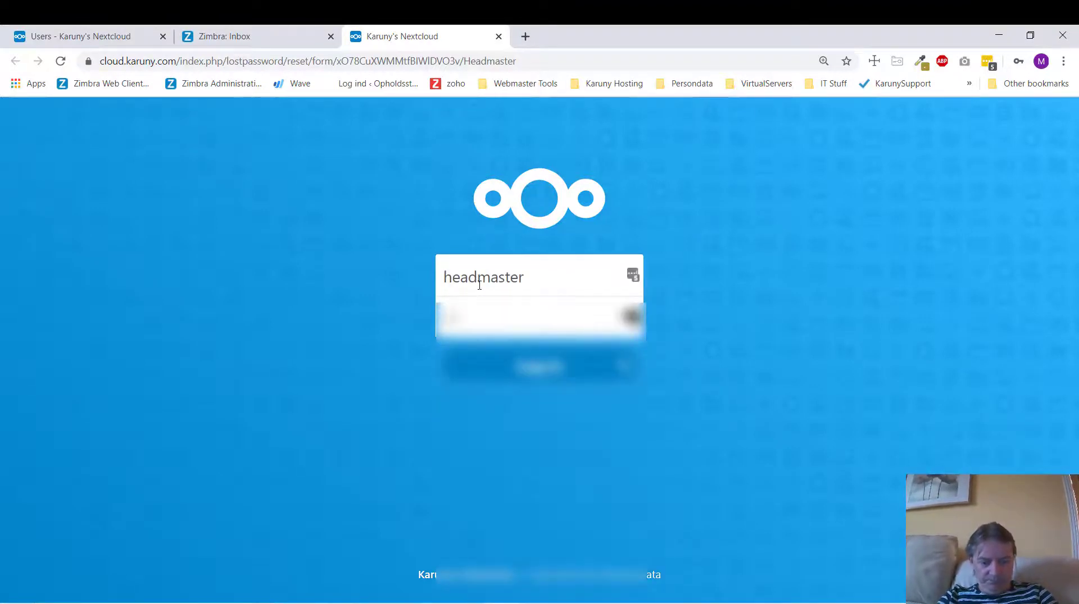
text(•••••••••••)
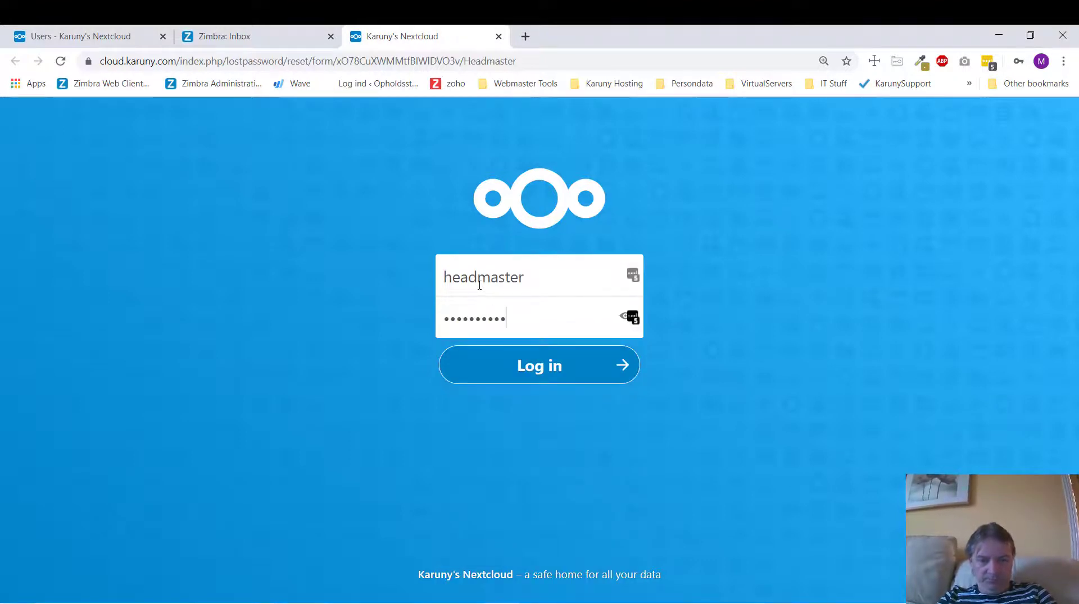
click(545, 379)
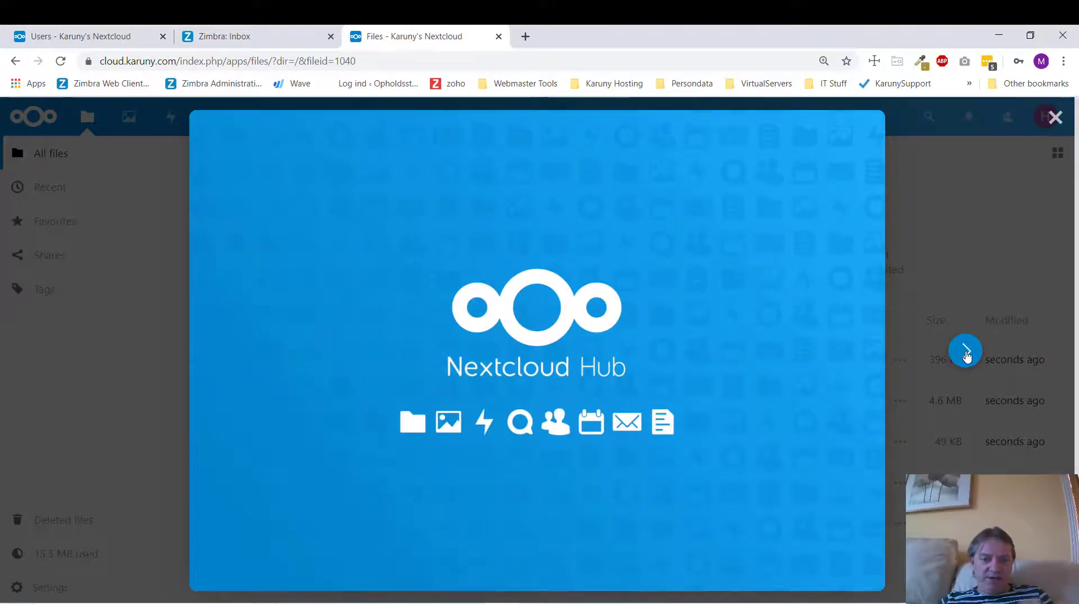
- Skip through and close the Nextcloud Hub welcome slides, then return to the admin Users tab
click(966, 354)
click(965, 354)
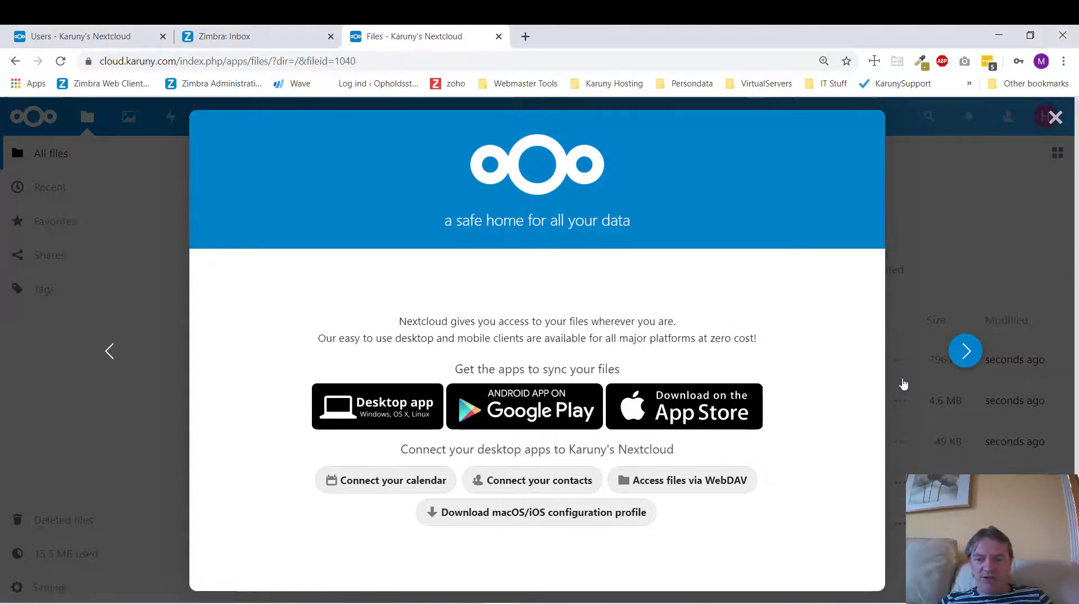
click(1055, 118)
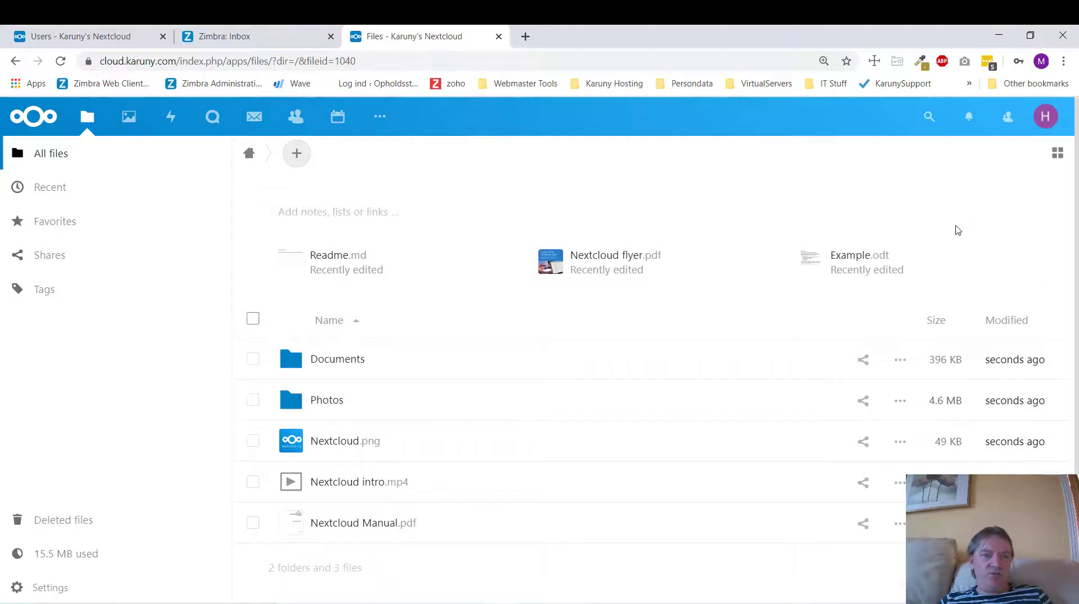
click(95, 38)
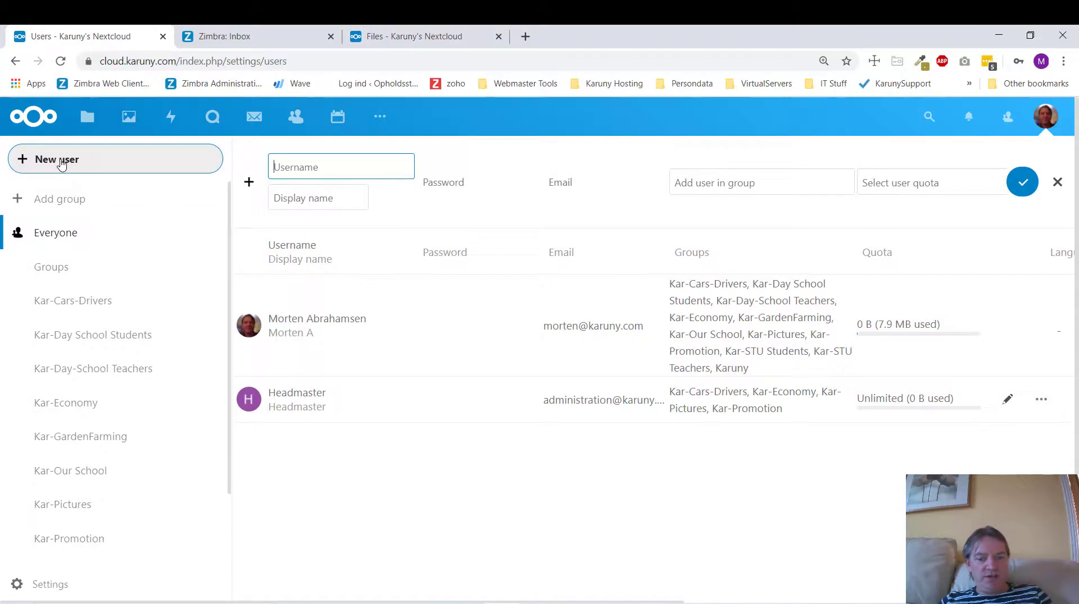
- Check the planned USERS section in Notepad, then return to the Nextcloud Users page
click(570, 602)
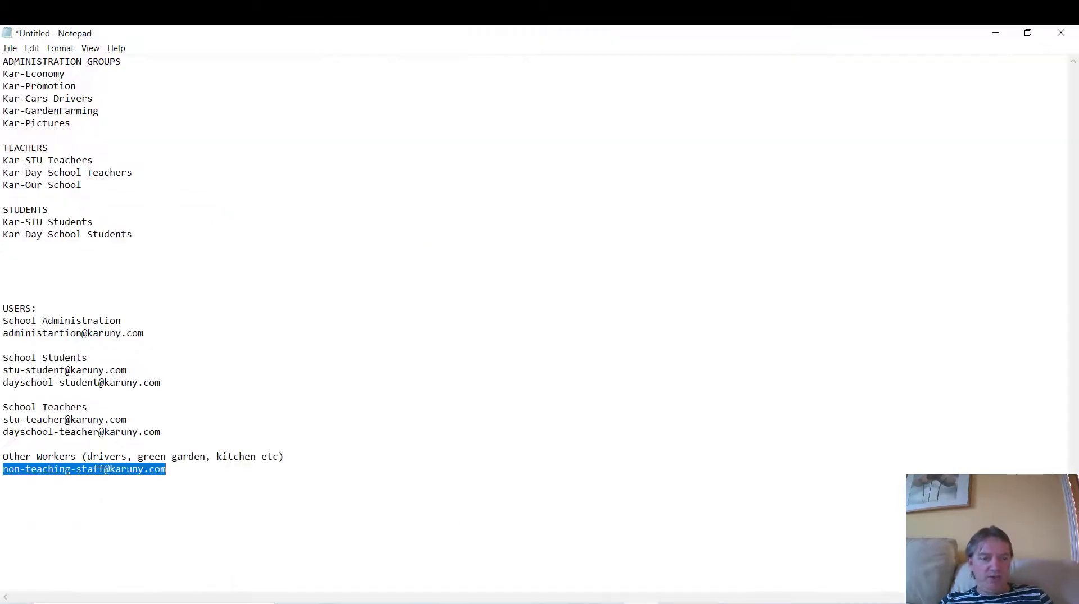
drag(187, 475, 1, 315)
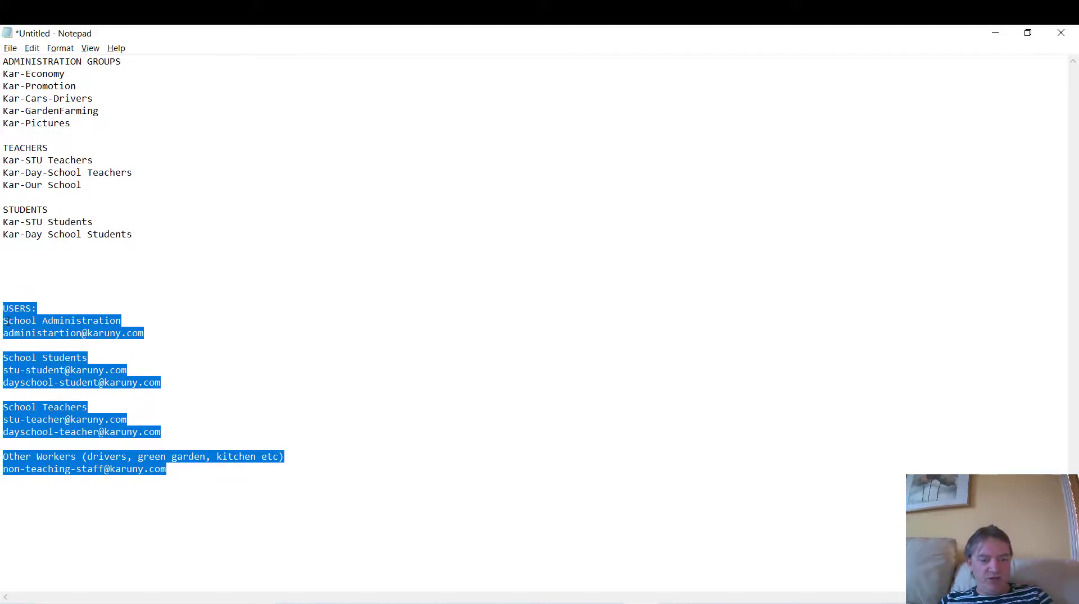
key(alt+Tab)
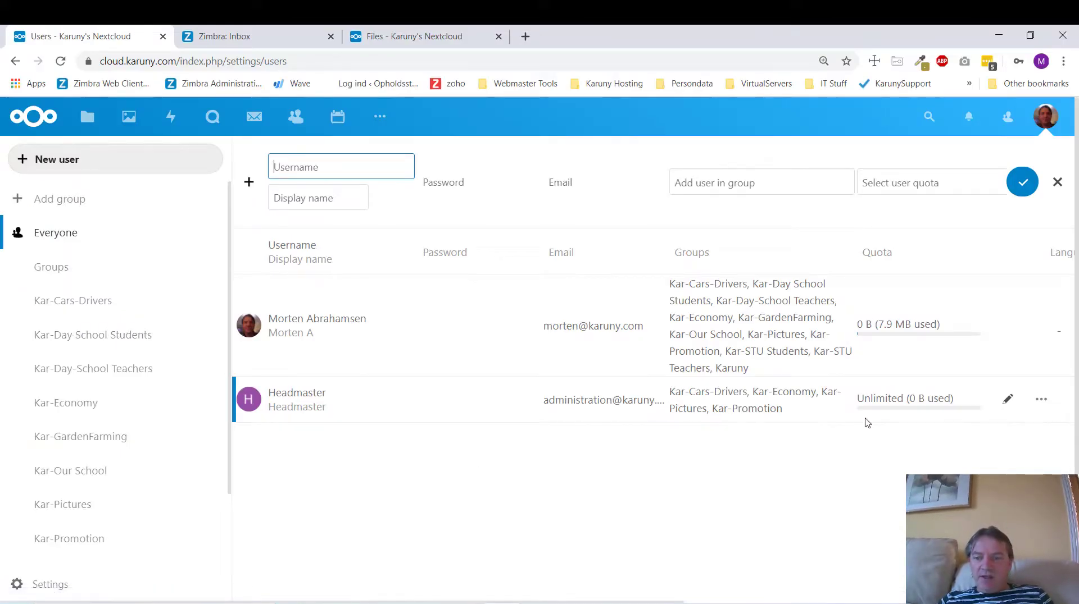
click(1008, 401)
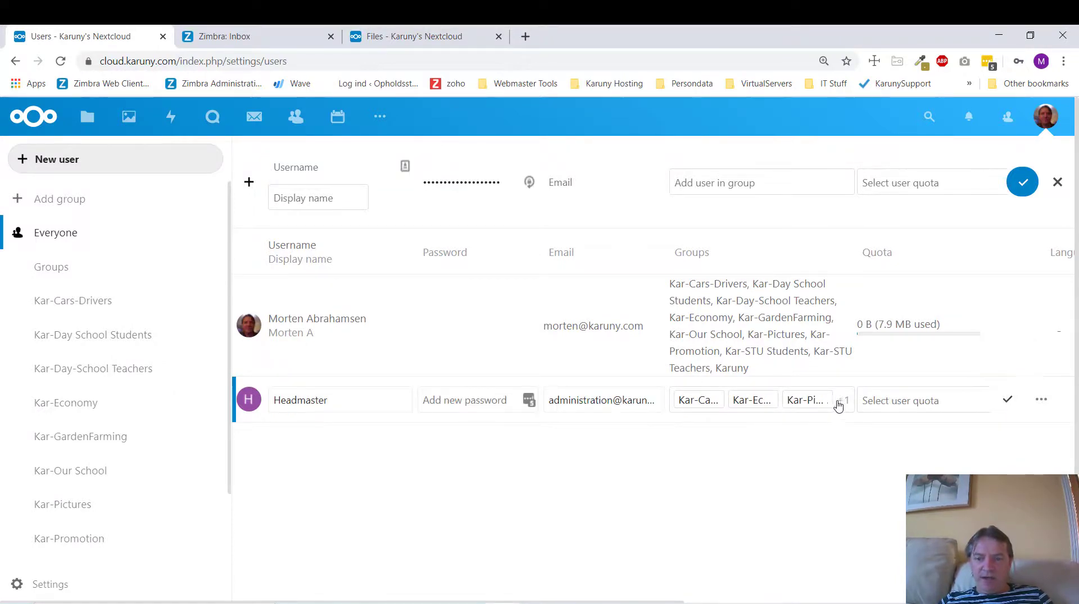
click(844, 405)
click(840, 475)
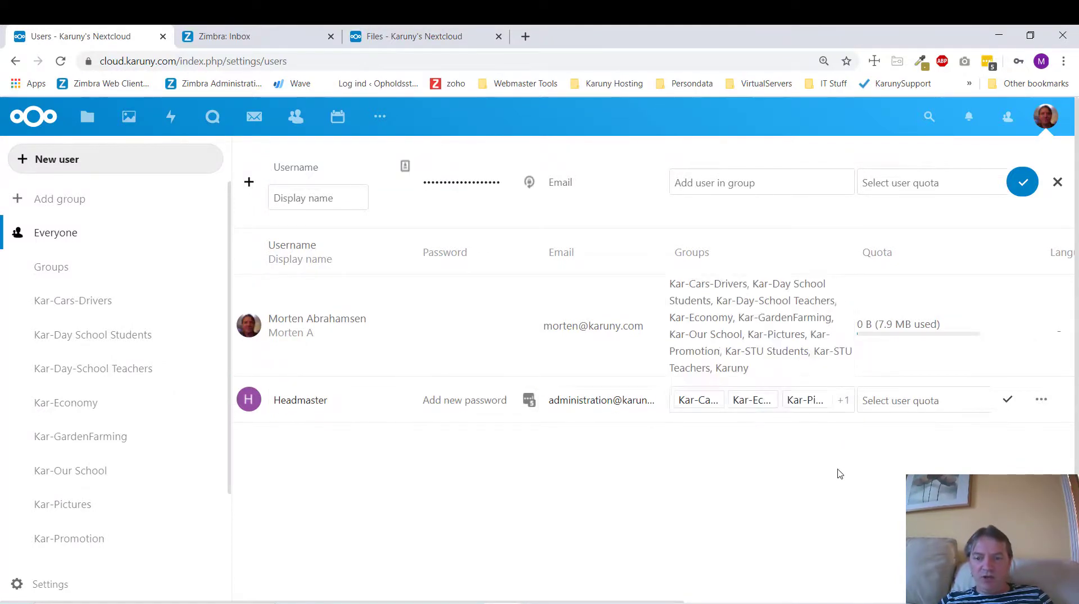
click(971, 409)
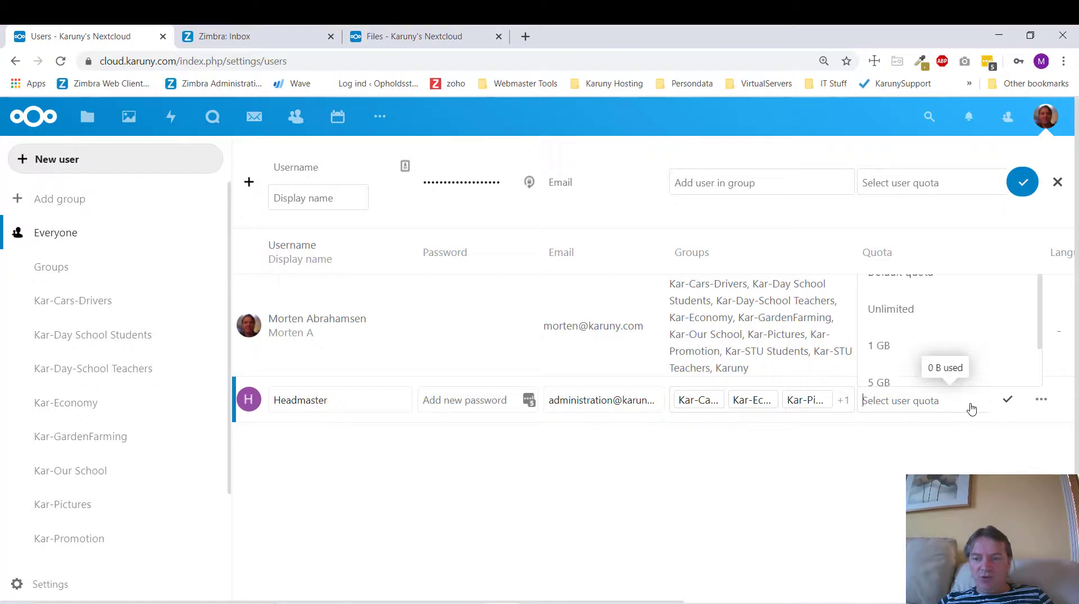
click(958, 464)
click(1007, 403)
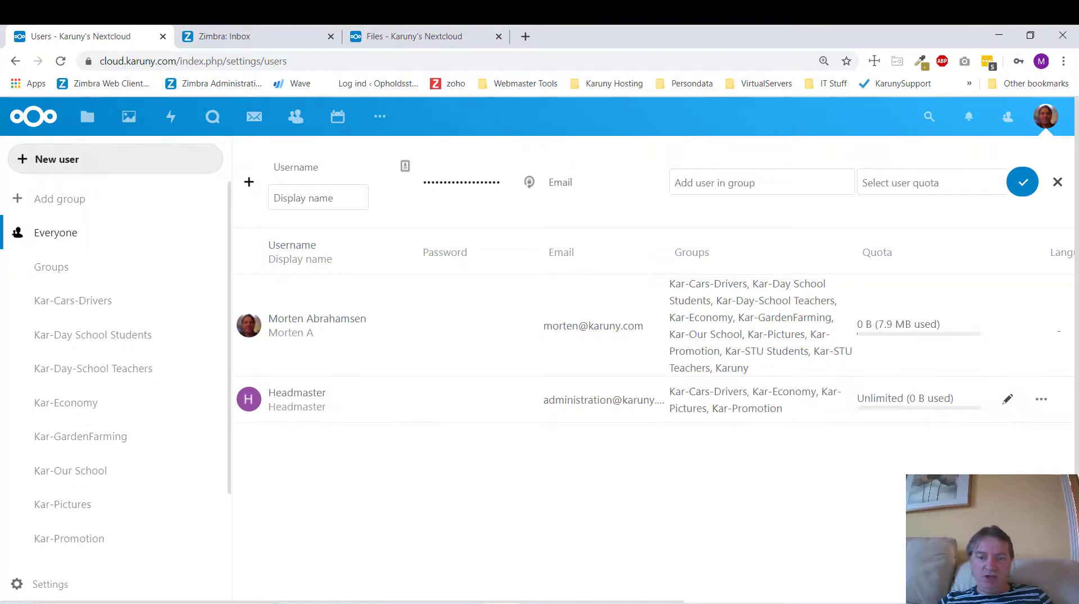